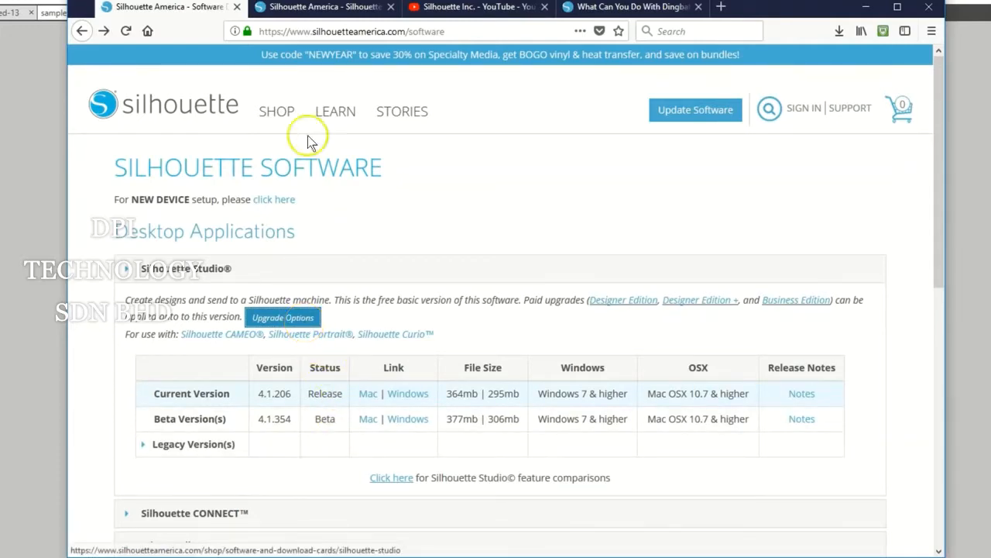
# Step: View the Silhouette Studio license keys page in the browser and return to the Silhouette software page
pyautogui.click(321, 10)
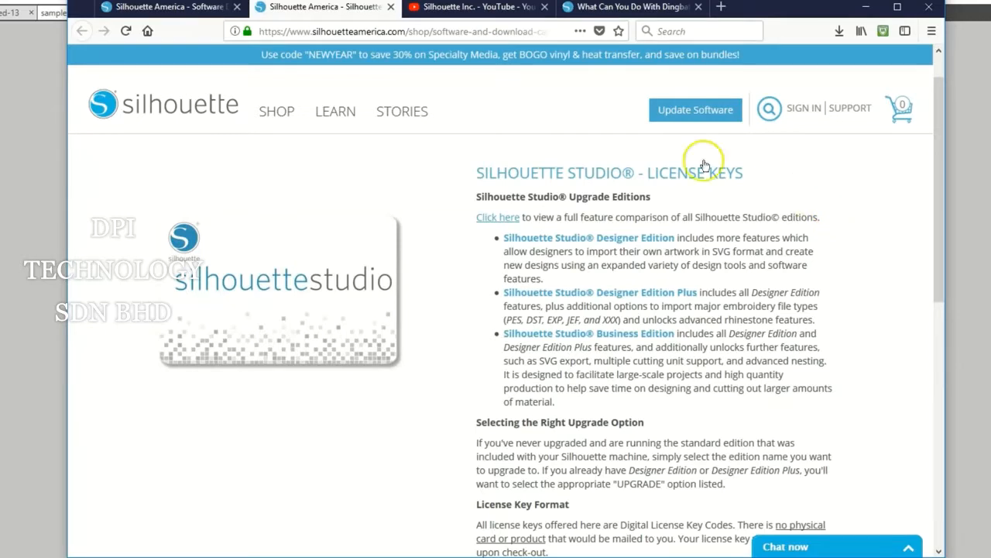
pyautogui.click(208, 7)
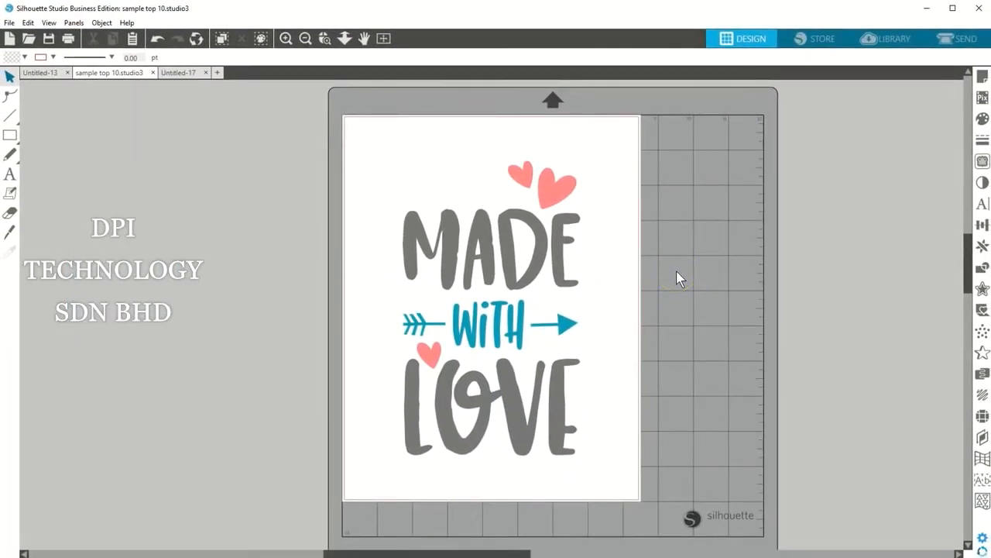
# Step: In Silhouette Studio, view the design store and the library of designs, and return to the design workspace
pyautogui.click(814, 46)
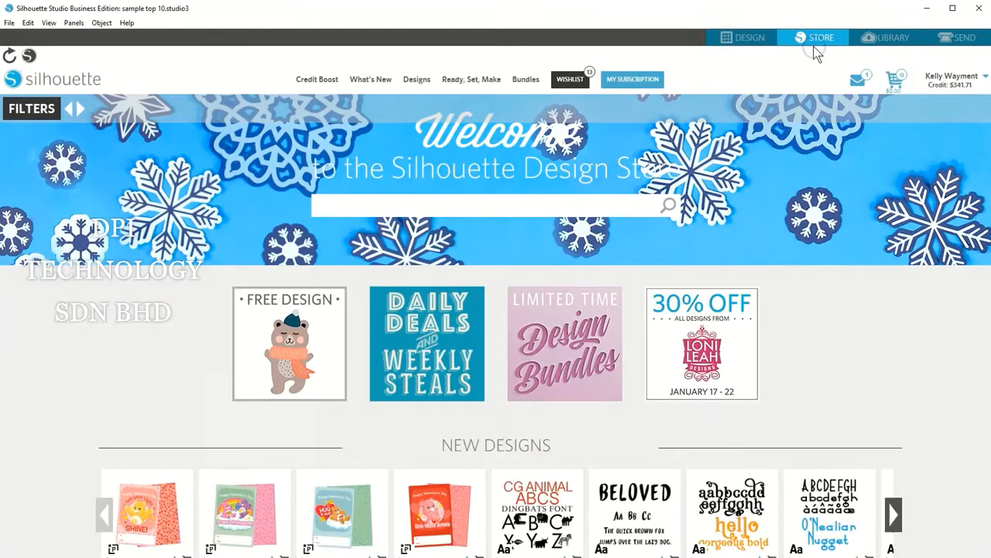
pyautogui.click(881, 37)
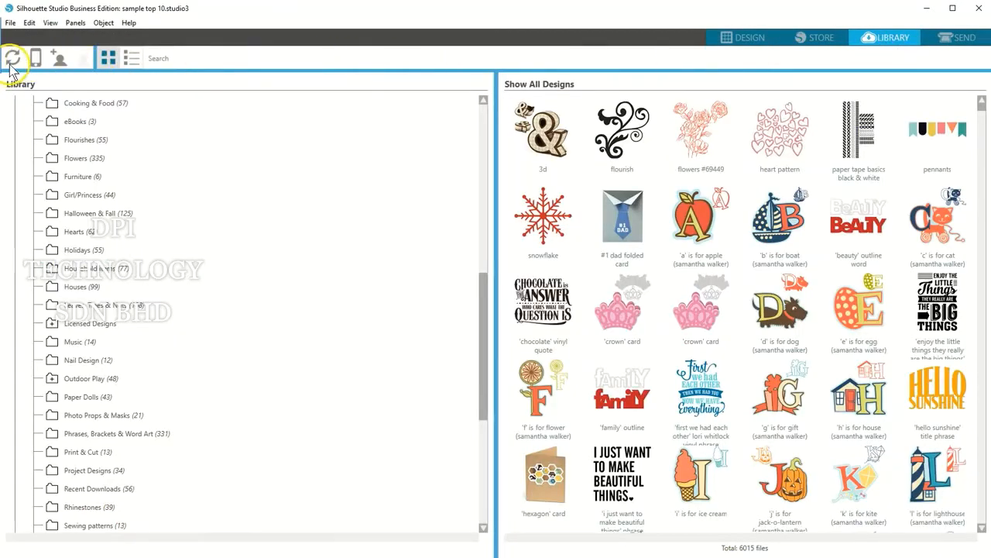
pyautogui.click(747, 42)
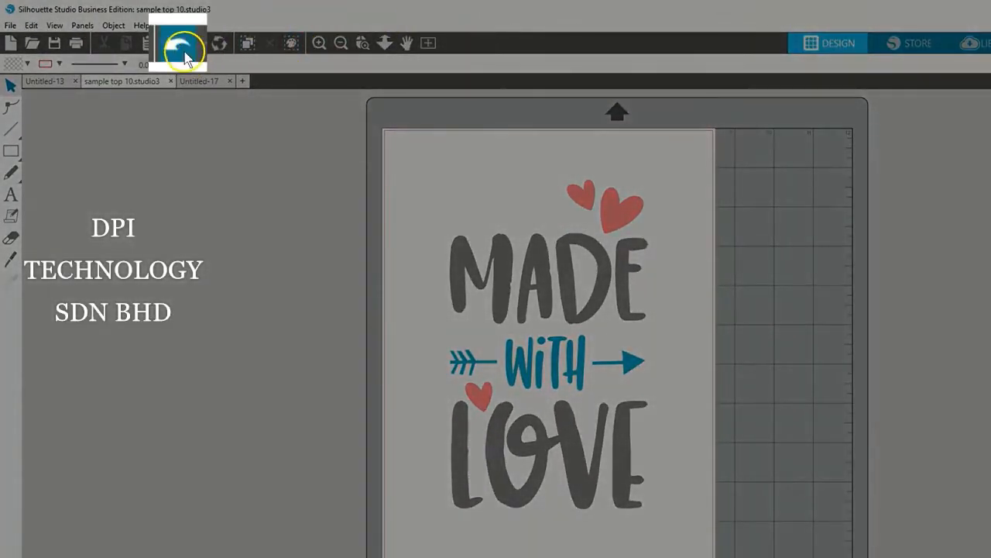
# Step: Undo the recent edits to the Made With Love design step by step, including the heart colour changes
pyautogui.click(175, 44)
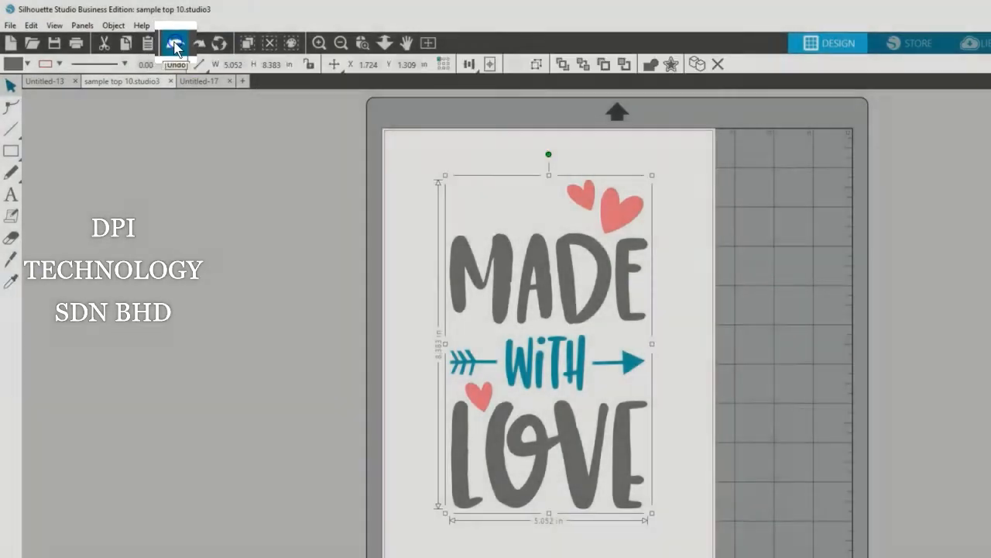
pyautogui.click(176, 46)
pyautogui.click(176, 46)
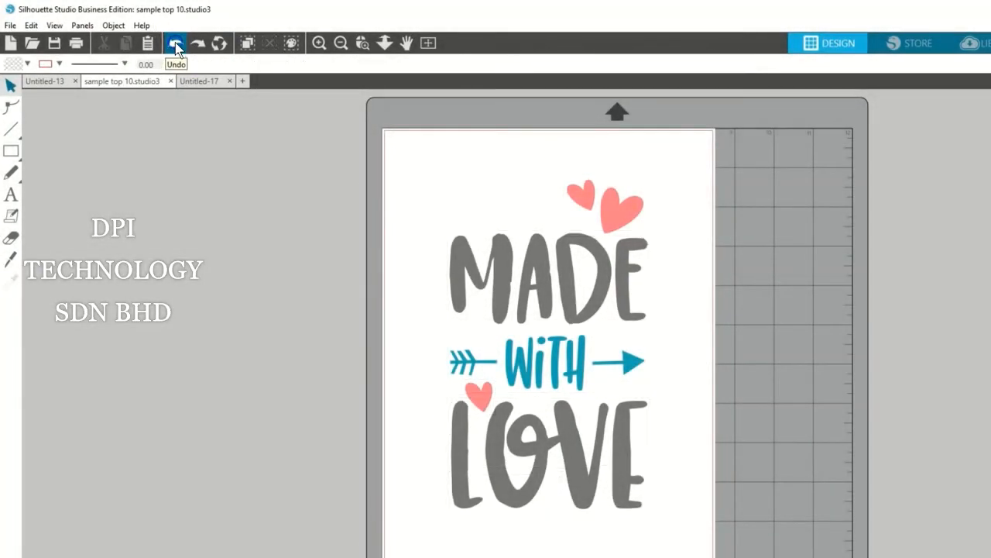
pyautogui.click(176, 46)
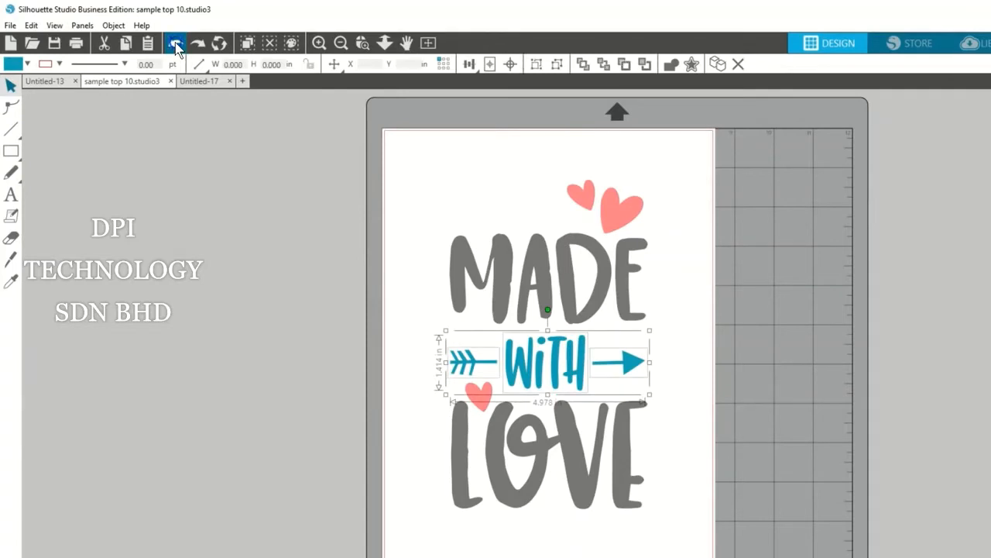
pyautogui.click(176, 45)
pyautogui.click(176, 45)
pyautogui.click(176, 46)
pyautogui.click(176, 45)
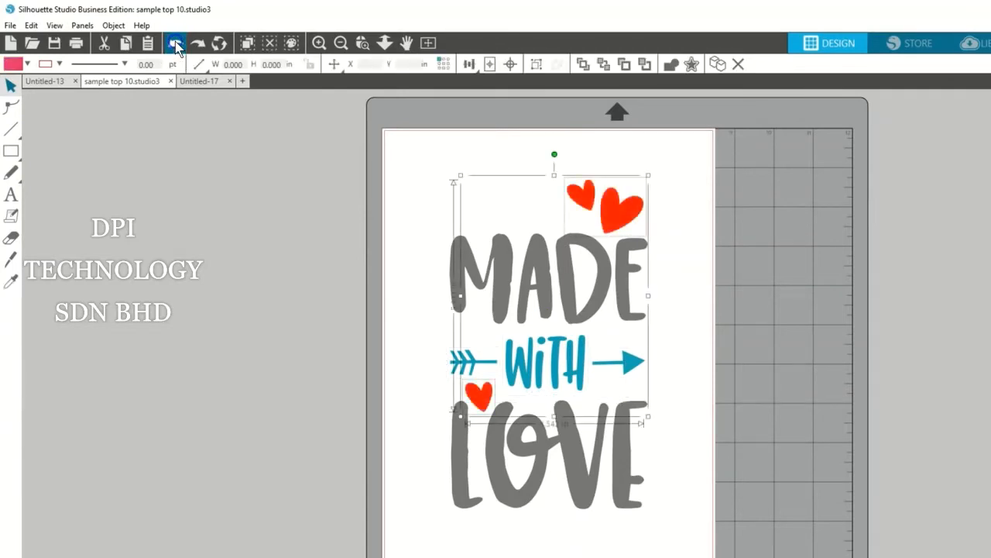
pyautogui.click(176, 46)
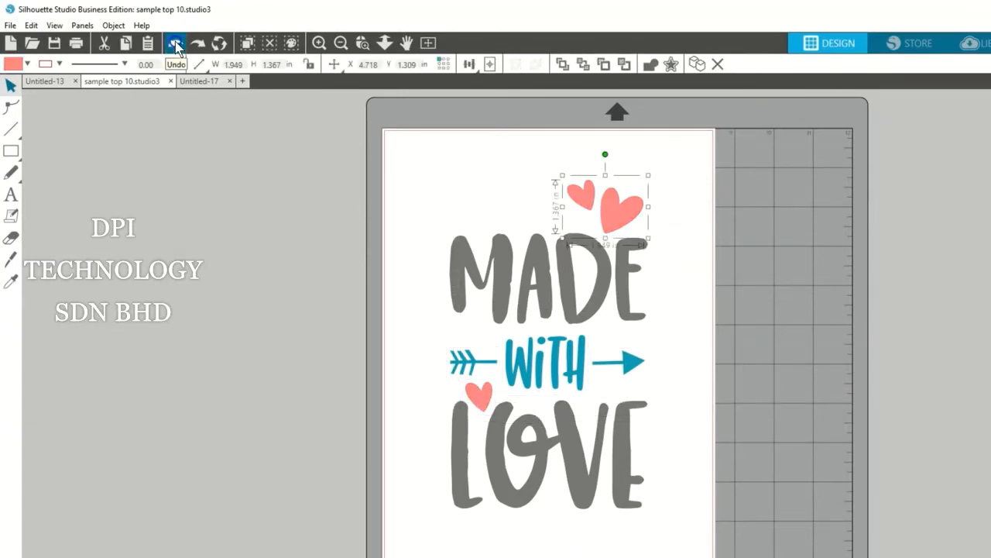
pyautogui.click(176, 45)
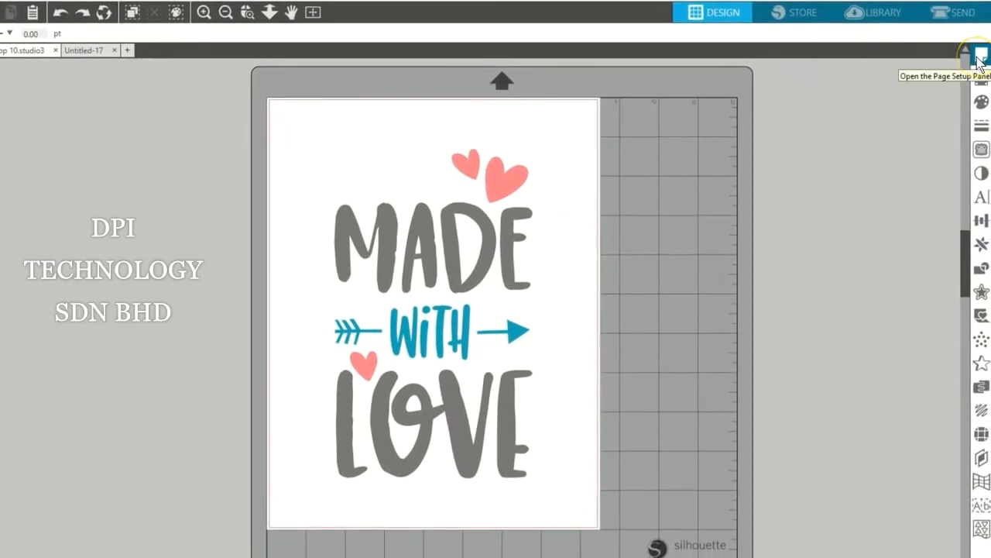
# Step: Open the page setup options and move the heart pair and the single heart off the page onto the grey area
pyautogui.click(979, 56)
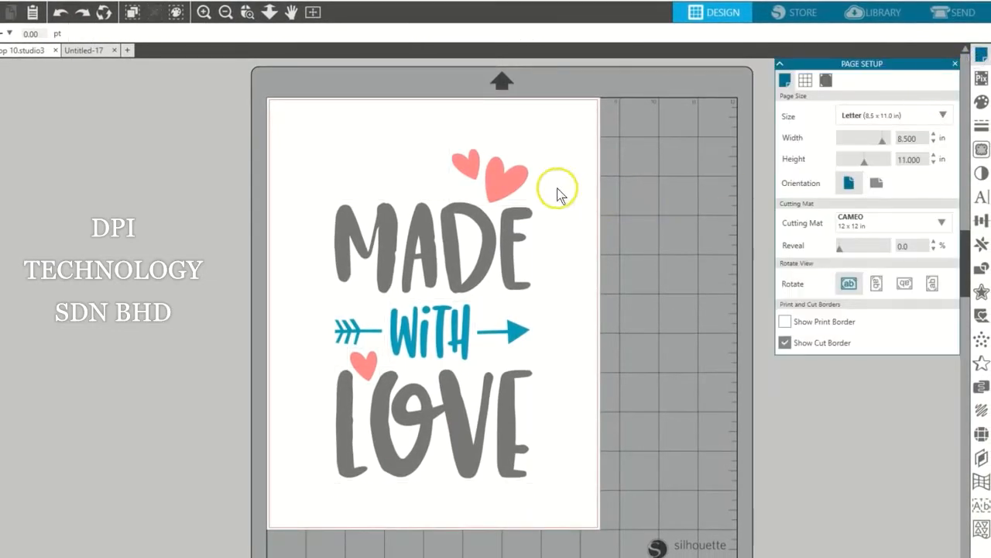
pyautogui.moveTo(509, 187); pyautogui.dragTo(216, 158)
pyautogui.moveTo(364, 362); pyautogui.dragTo(207, 324)
pyautogui.click(250, 328)
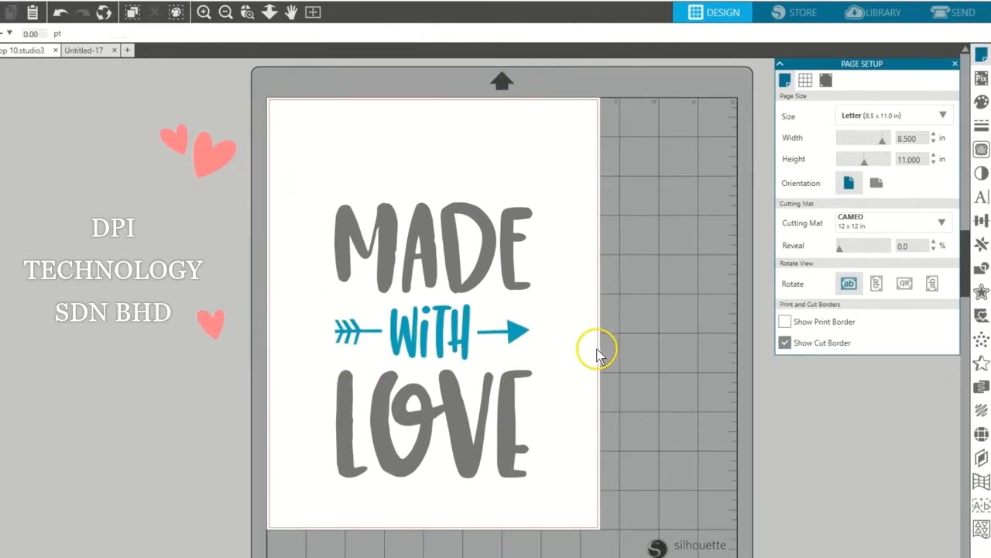
# Step: Toggle the cut border off and back on, and try Type 1 registration marks before switching them off
pyautogui.click(785, 342)
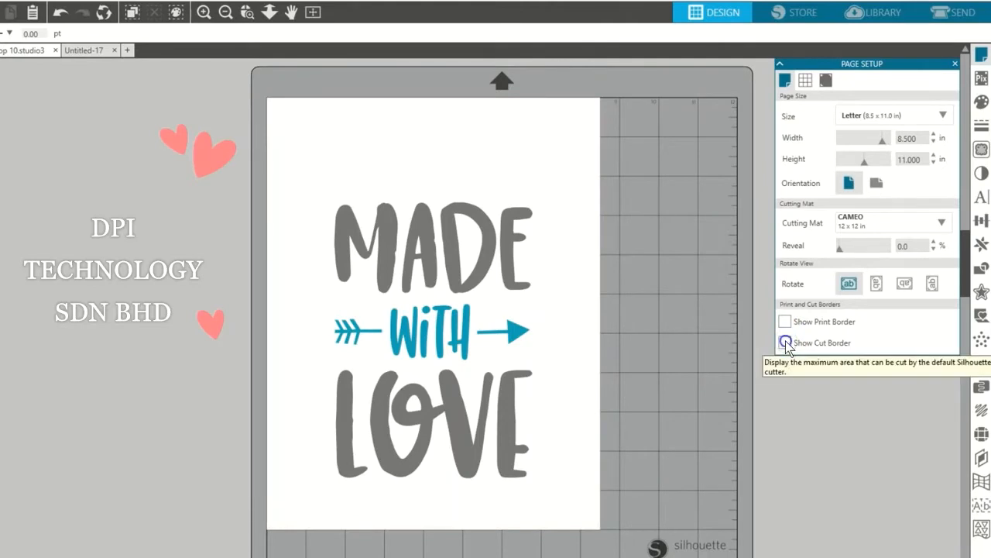
pyautogui.click(785, 342)
pyautogui.click(826, 81)
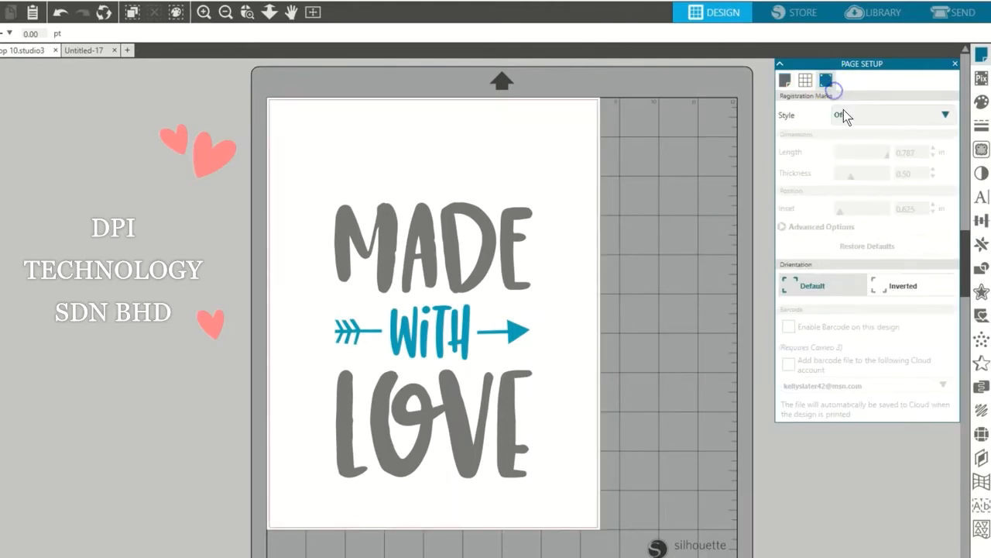
pyautogui.click(843, 121)
pyautogui.click(842, 148)
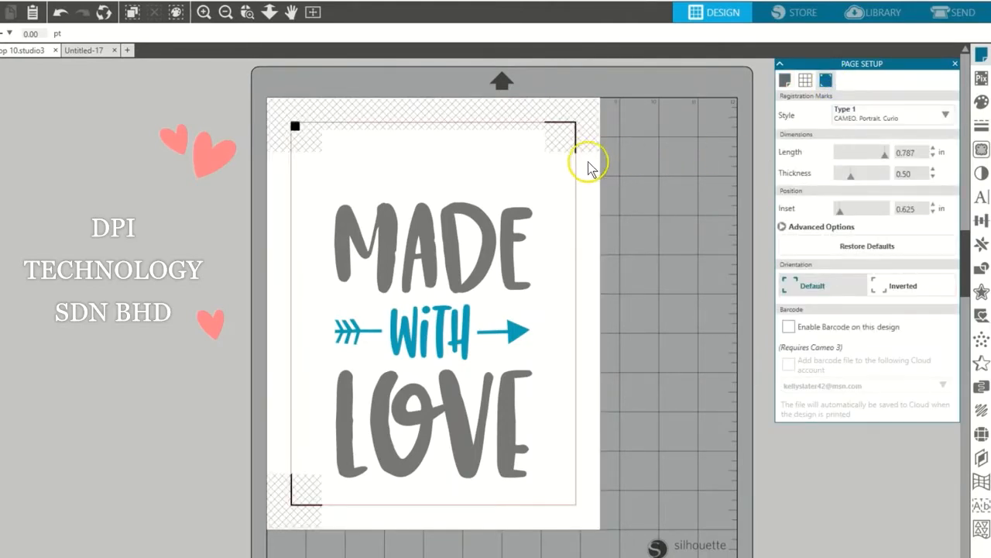
pyautogui.click(843, 120)
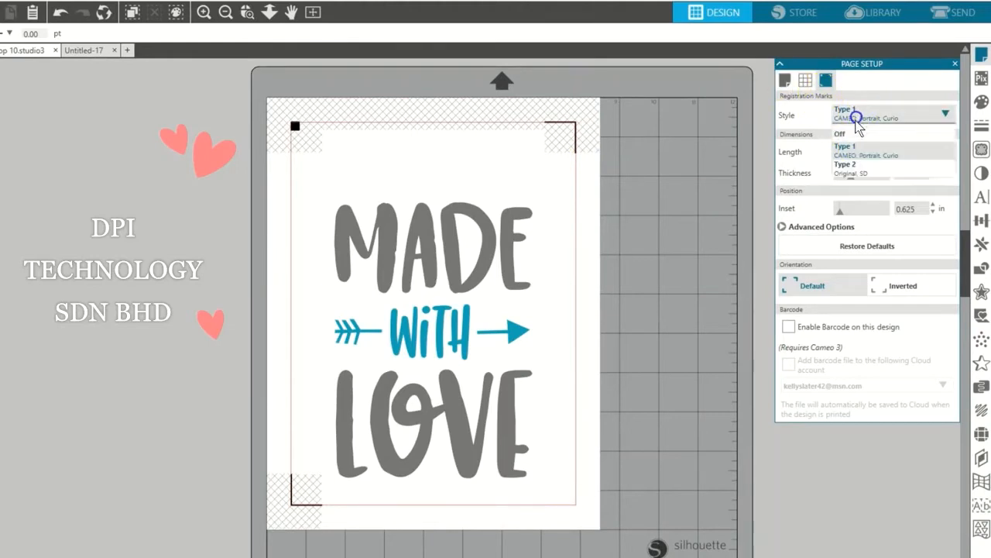
pyautogui.click(848, 136)
pyautogui.click(785, 80)
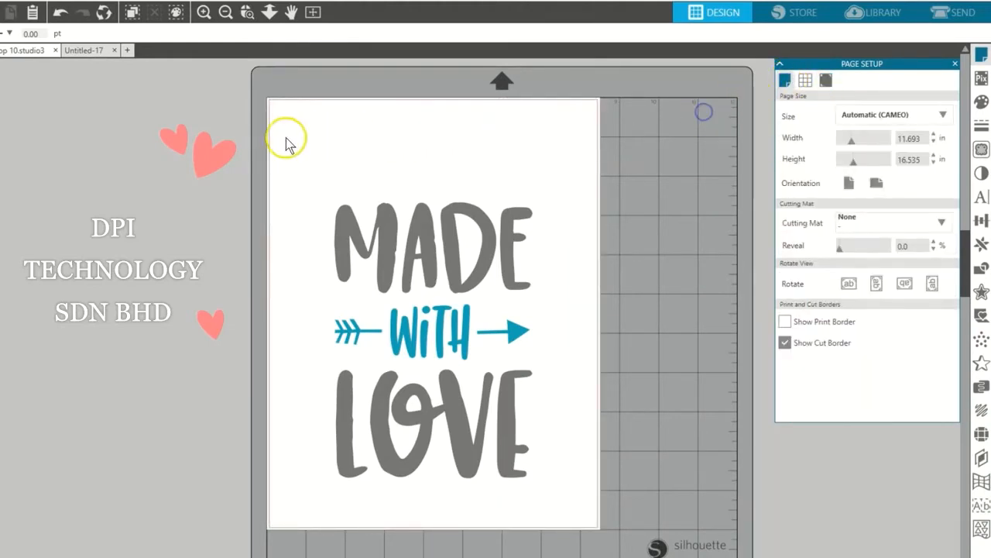
# Step: Move the heart pair back onto the page above the word MADE and the single heart beside the blue arrow's tail
pyautogui.moveTo(227, 157); pyautogui.dragTo(542, 162)
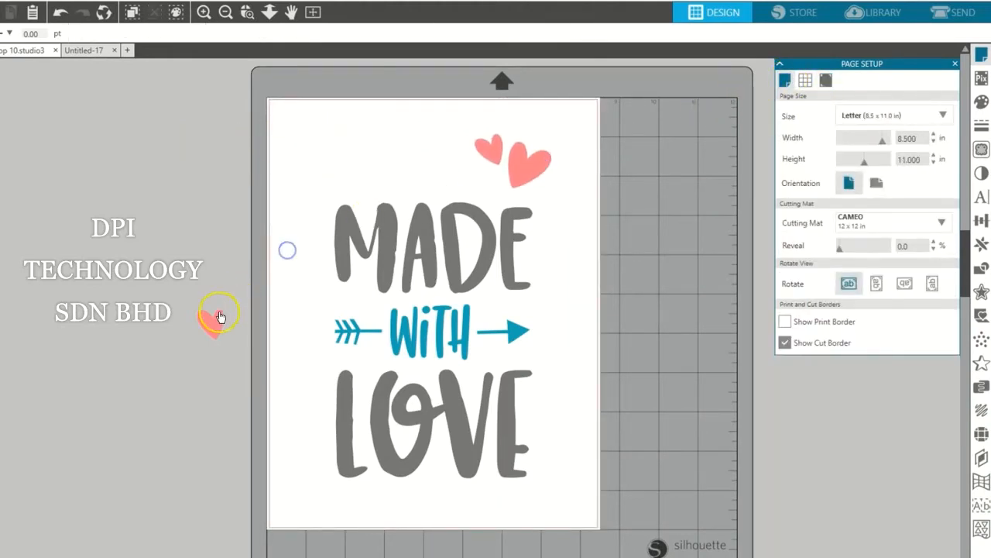
pyautogui.moveTo(222, 323); pyautogui.dragTo(306, 310)
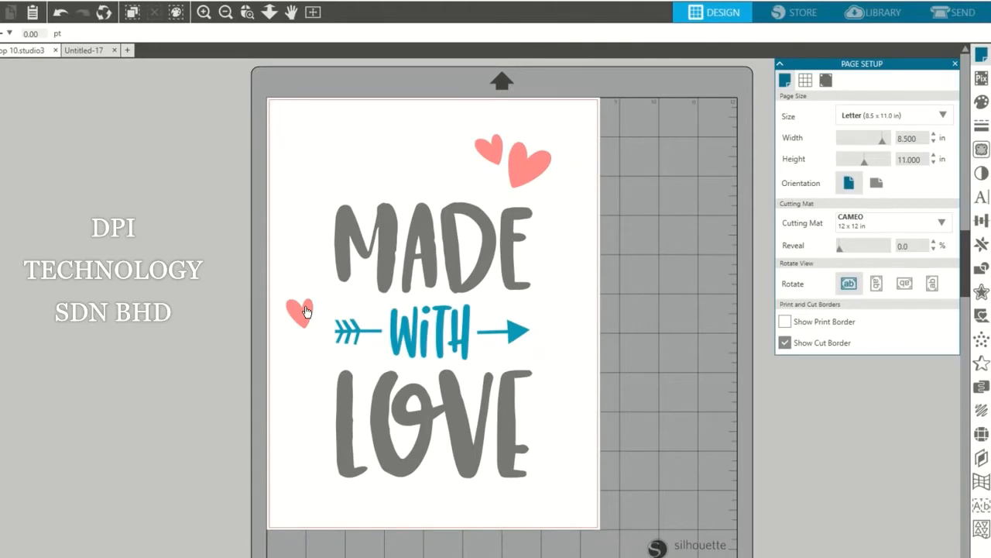
# Step: In the send workspace, set the upper heart pair to No Cut and back to Cut
pyautogui.click(958, 13)
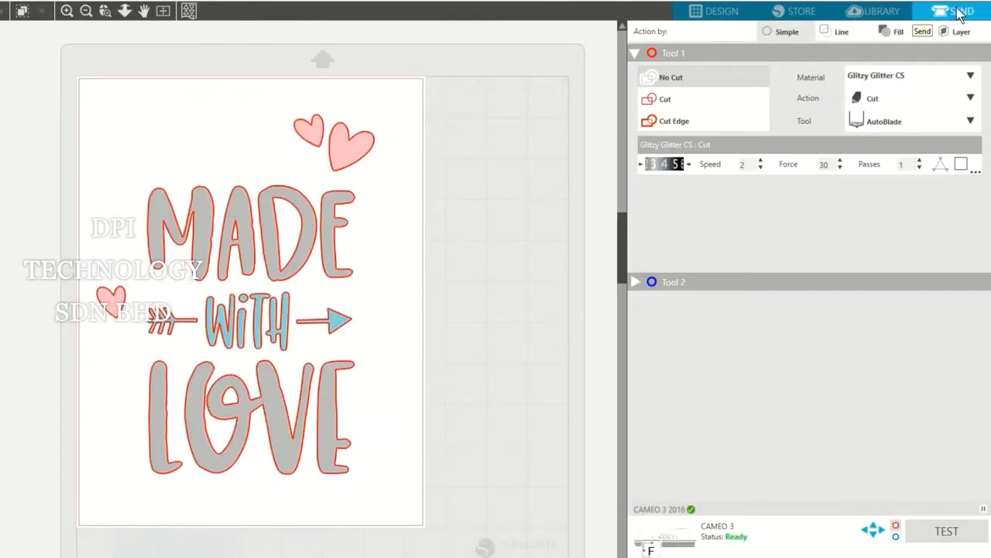
pyautogui.click(505, 164)
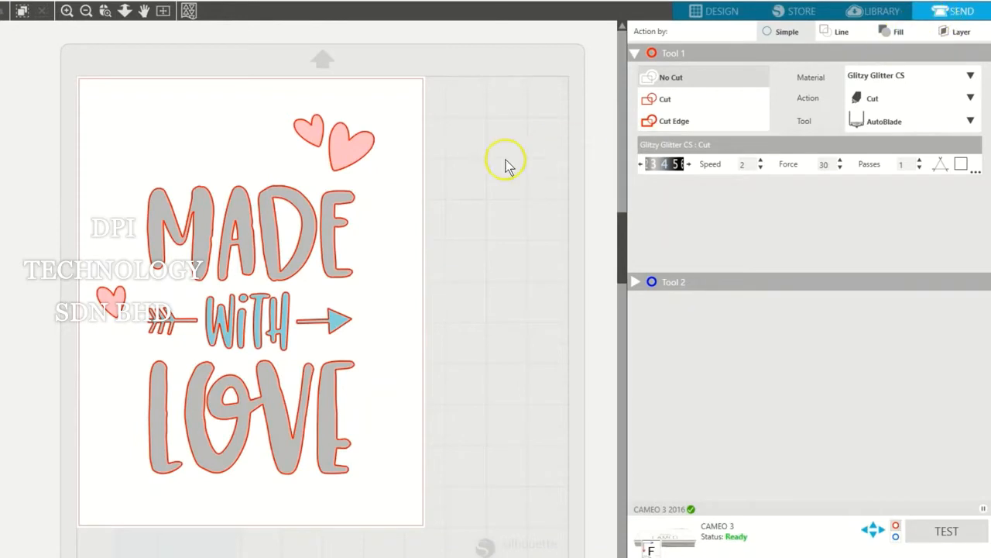
pyautogui.click(370, 158)
pyautogui.click(649, 77)
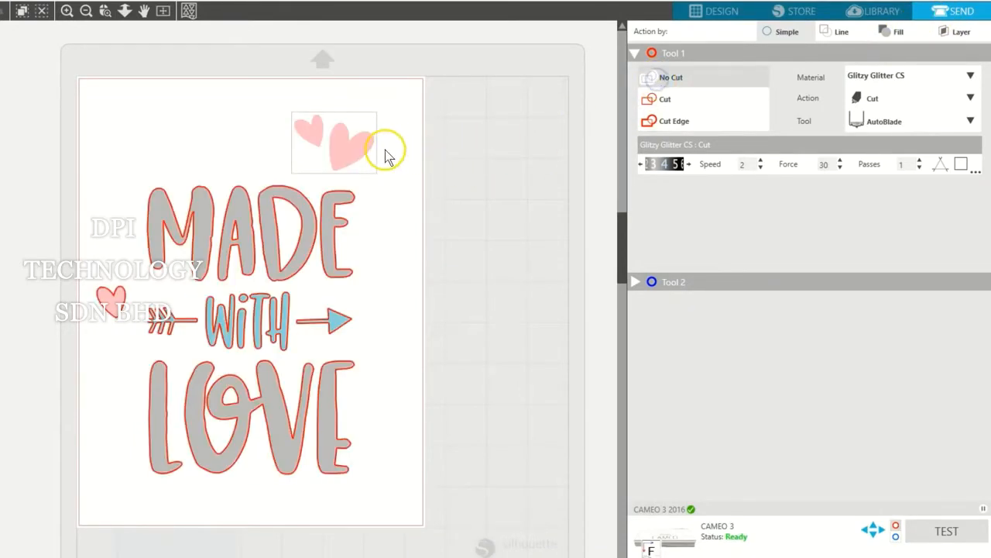
pyautogui.click(648, 99)
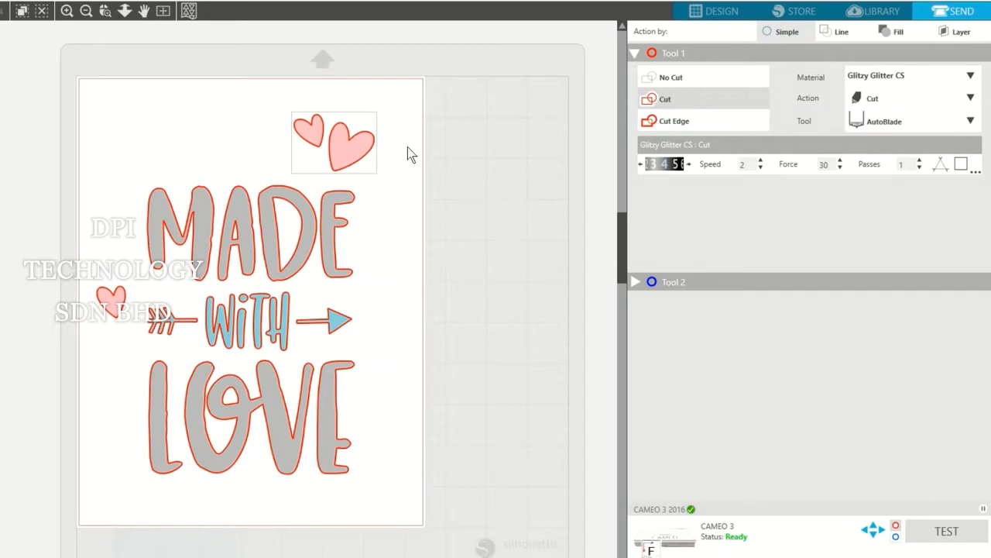
# Step: Browse the font list in the design workspace's text style options and return to the page setup options
pyautogui.click(708, 17)
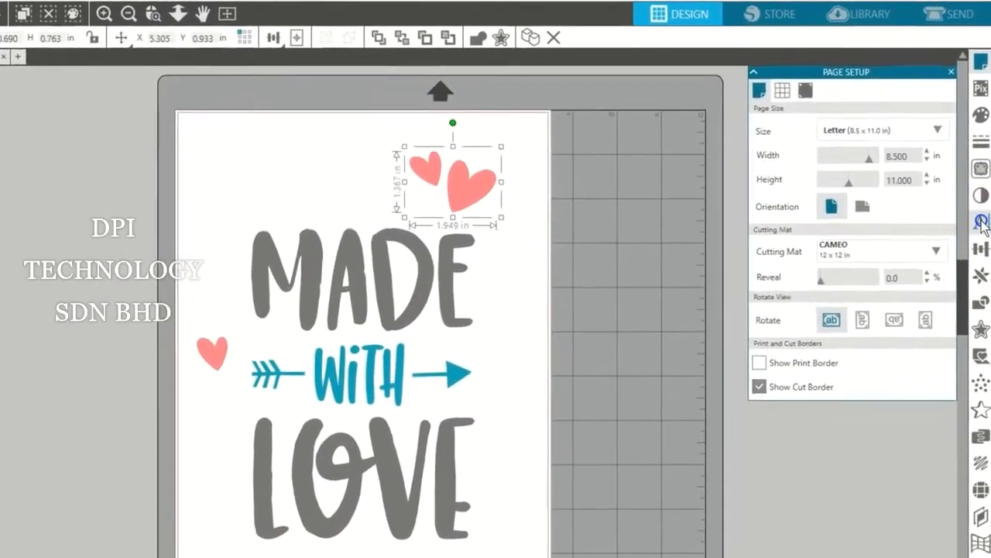
pyautogui.click(981, 222)
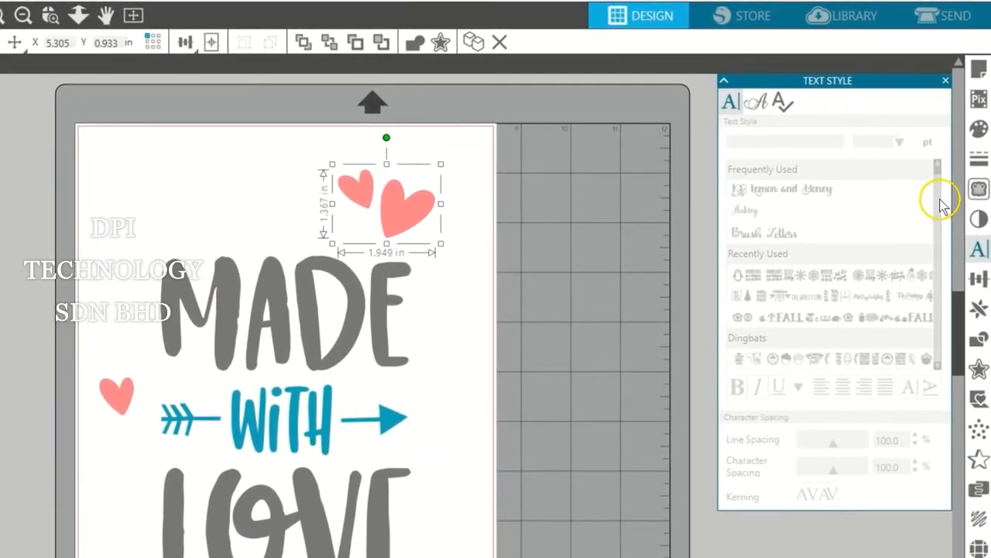
pyautogui.click(487, 211)
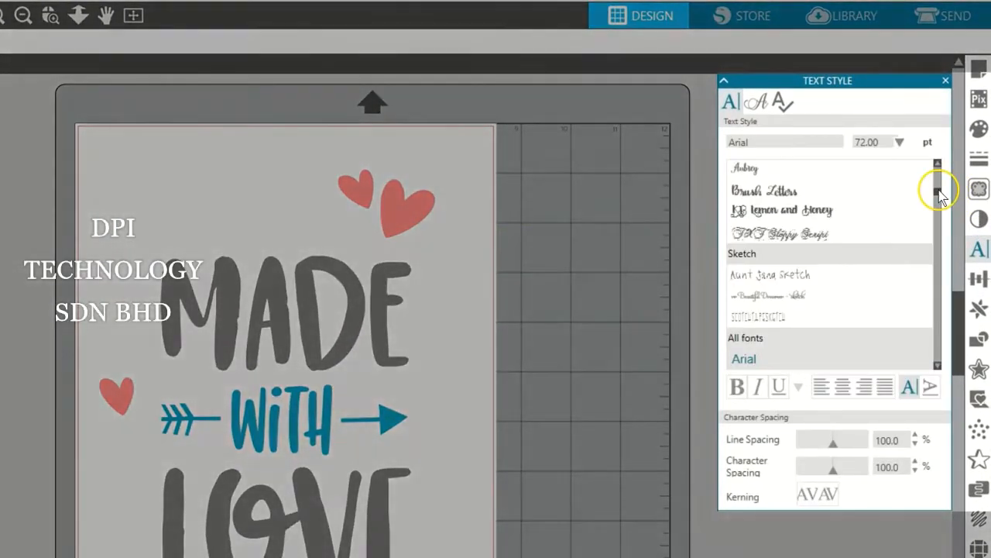
pyautogui.click(937, 191)
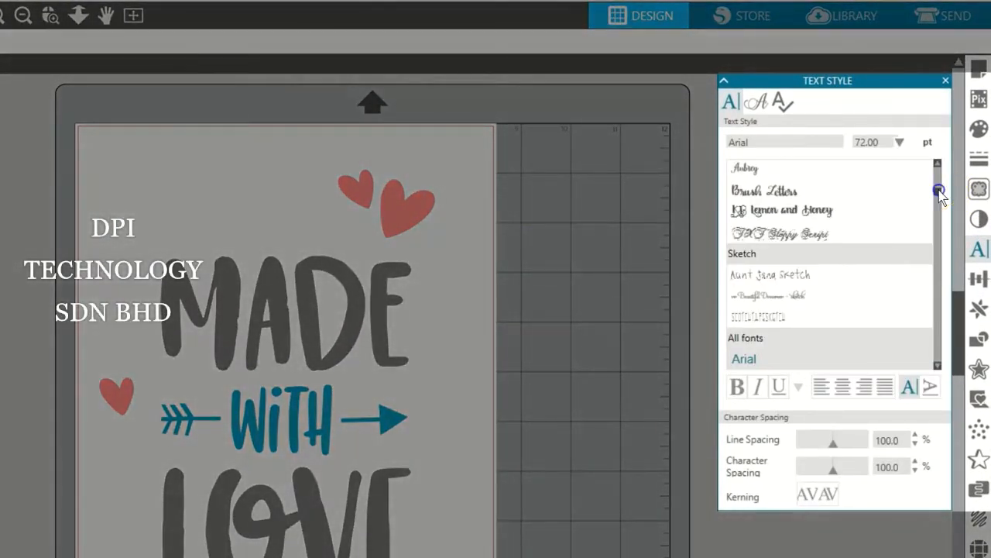
pyautogui.moveTo(938, 190); pyautogui.dragTo(938, 287)
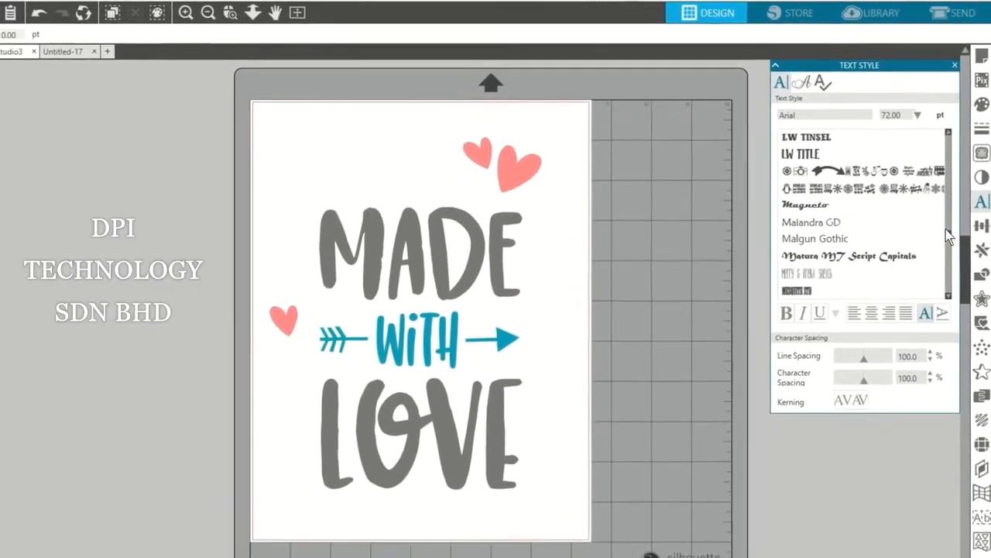
pyautogui.click(981, 57)
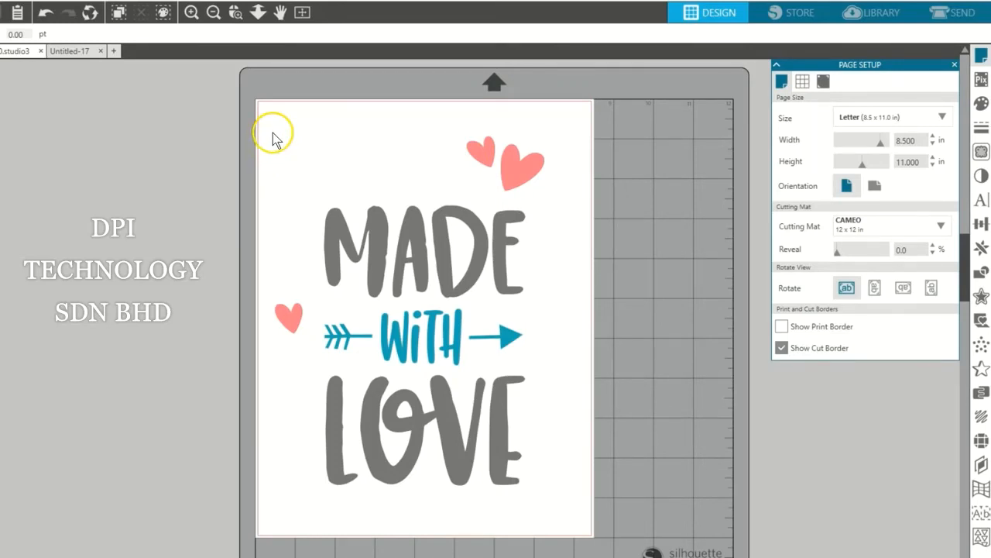
# Step: Switch to the Untitled-17 document and set the banana image to Cut and back to No Cut in the send workspace
pyautogui.click(71, 52)
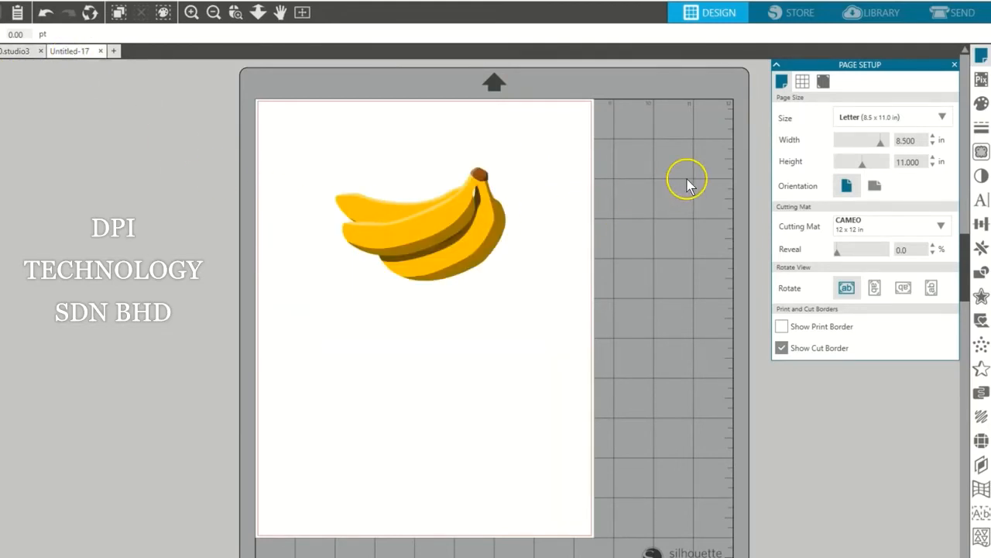
pyautogui.click(943, 17)
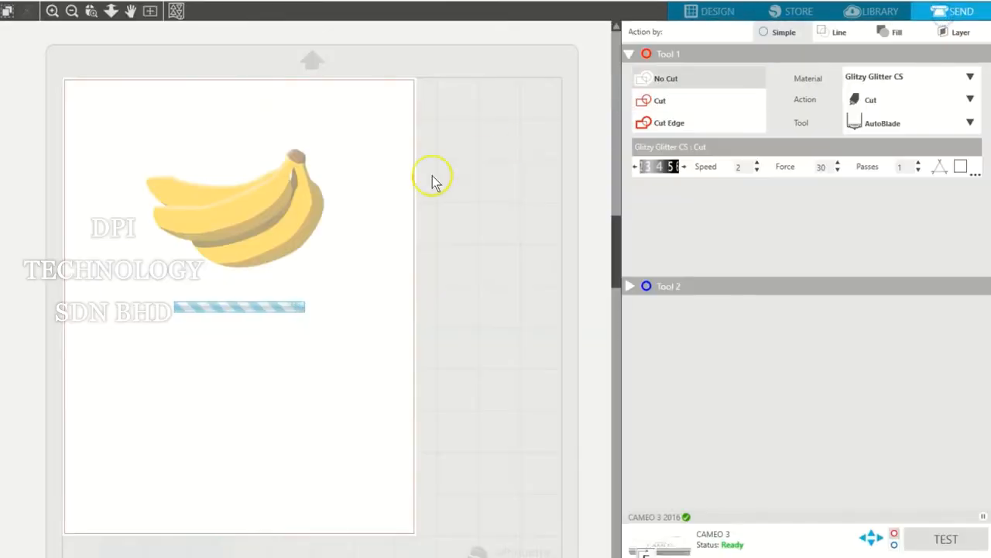
pyautogui.click(310, 217)
pyautogui.click(659, 105)
pyautogui.click(660, 104)
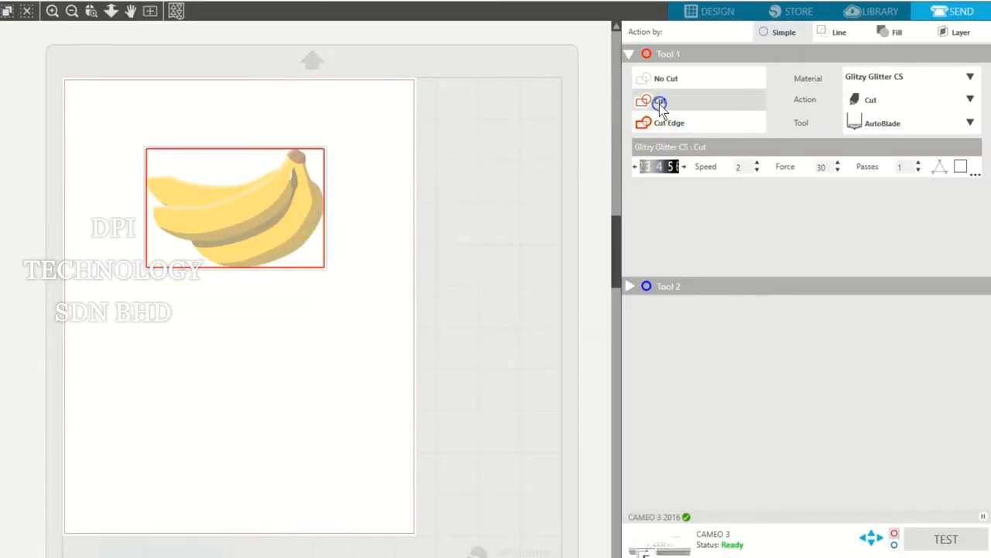
pyautogui.click(660, 78)
# Step: Back in the design workspace, define a trace area about 5.4 in wide around the banana image
pyautogui.click(709, 11)
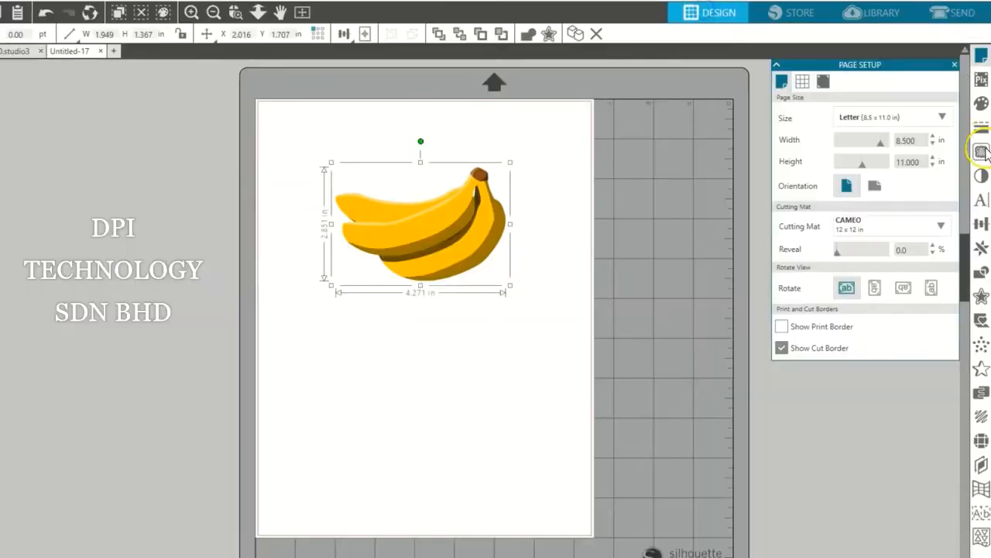
pyautogui.click(830, 123)
pyautogui.moveTo(322, 154); pyautogui.dragTo(537, 299)
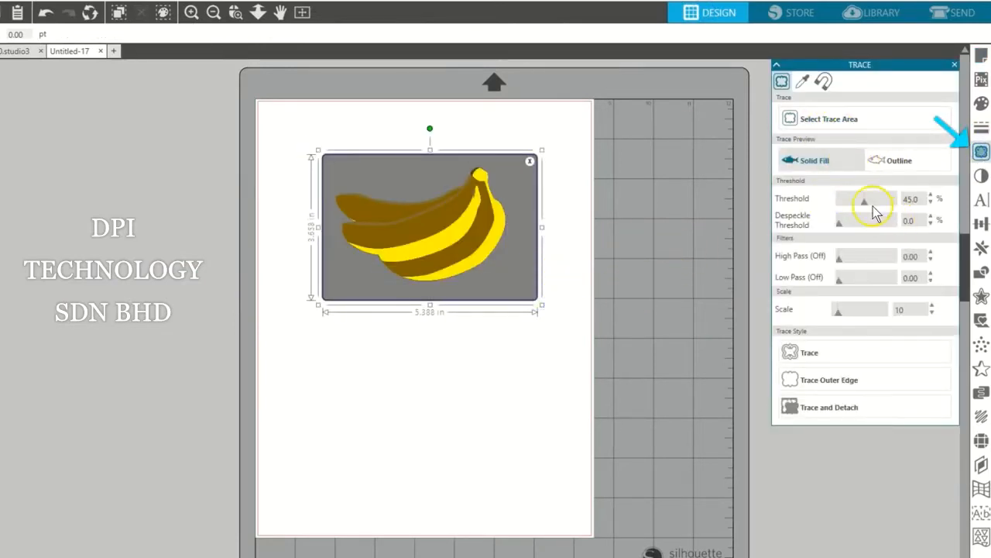
# Step: Trace the banana image with an 81% threshold and check its cut lines in the send workspace before returning to design
pyautogui.moveTo(874, 204); pyautogui.dragTo(887, 207)
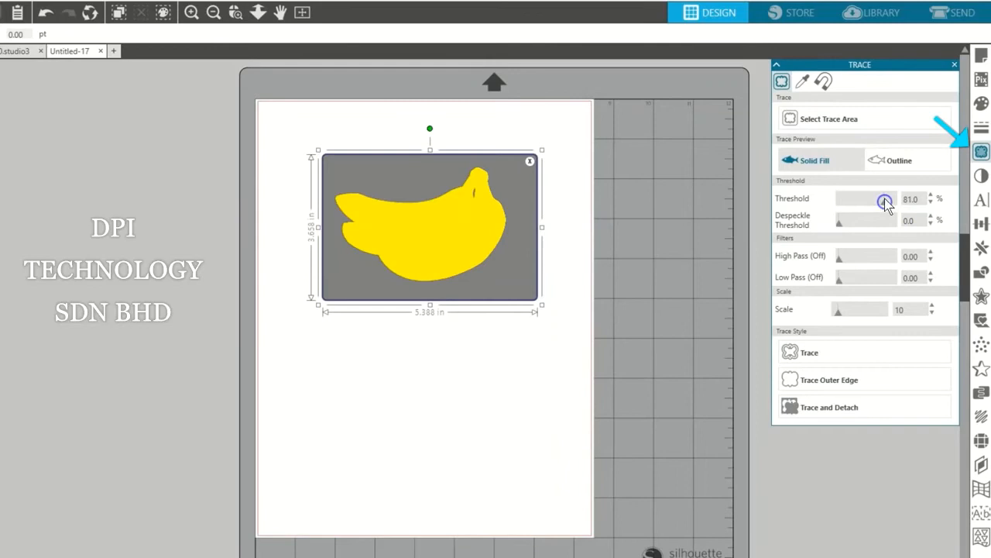
pyautogui.click(810, 353)
pyautogui.click(949, 14)
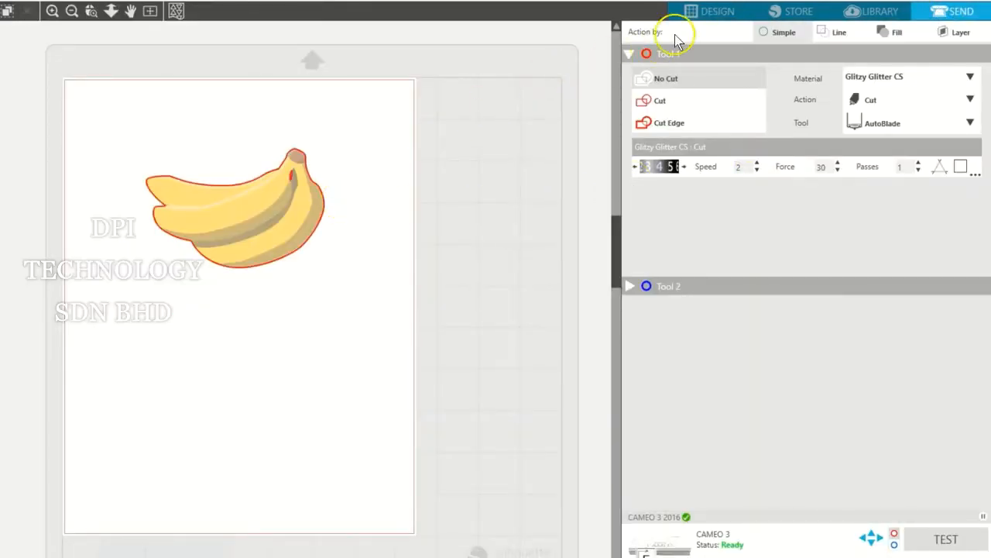
pyautogui.click(701, 14)
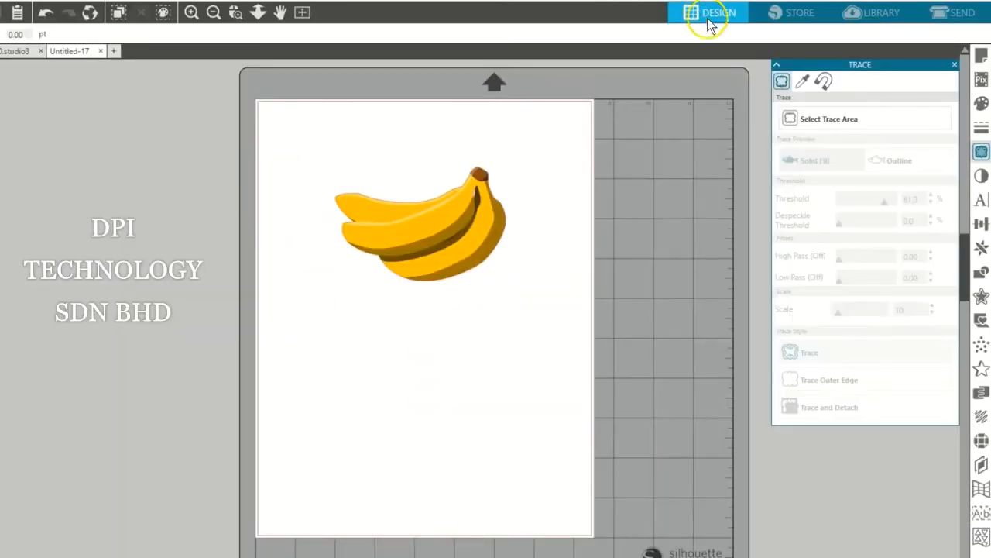
# Step: Add Type 1 registration marks to the banana page
pyautogui.click(979, 57)
pyautogui.click(823, 80)
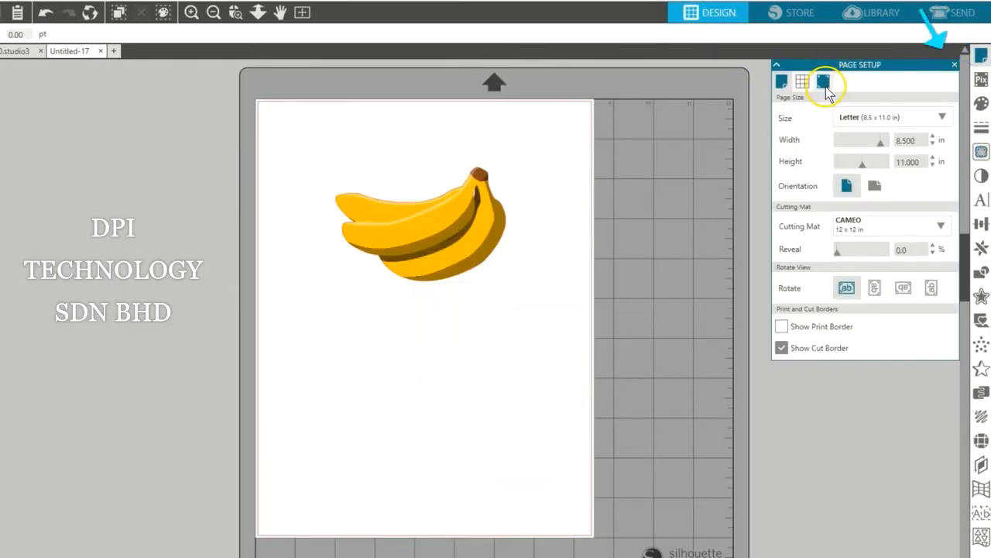
pyautogui.click(836, 114)
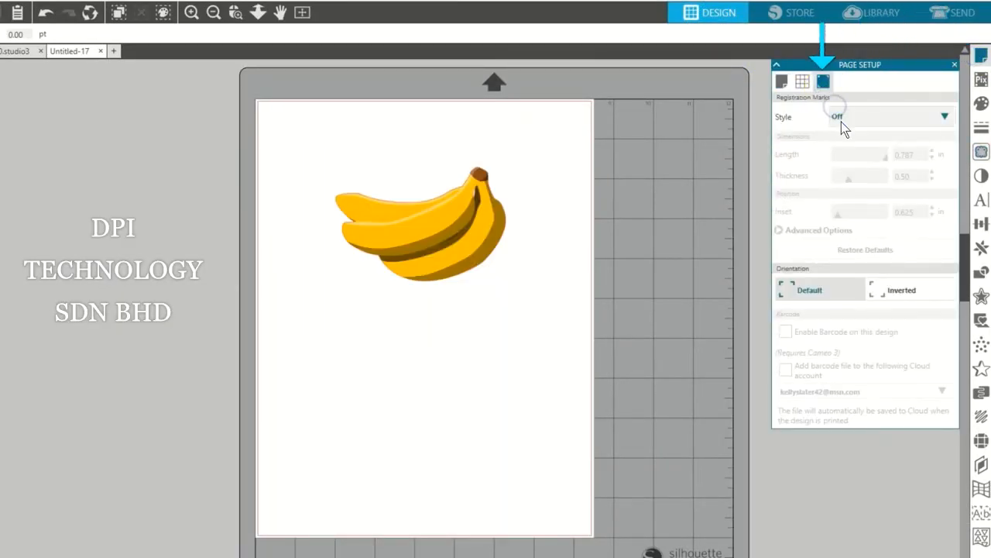
pyautogui.click(840, 151)
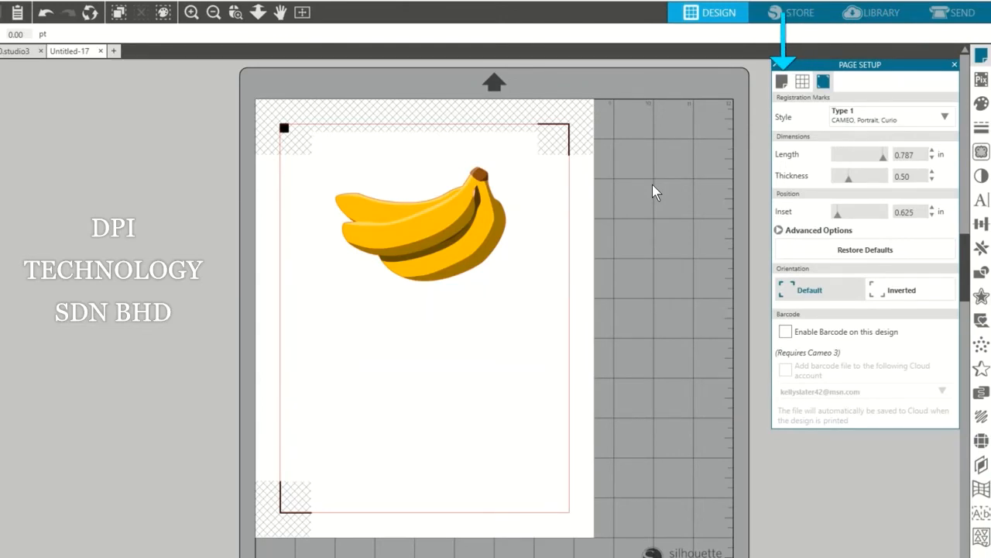
# Step: In the page setup options, set the cutting mat to None and back to CAMEO 12 x 12 in
pyautogui.click(786, 81)
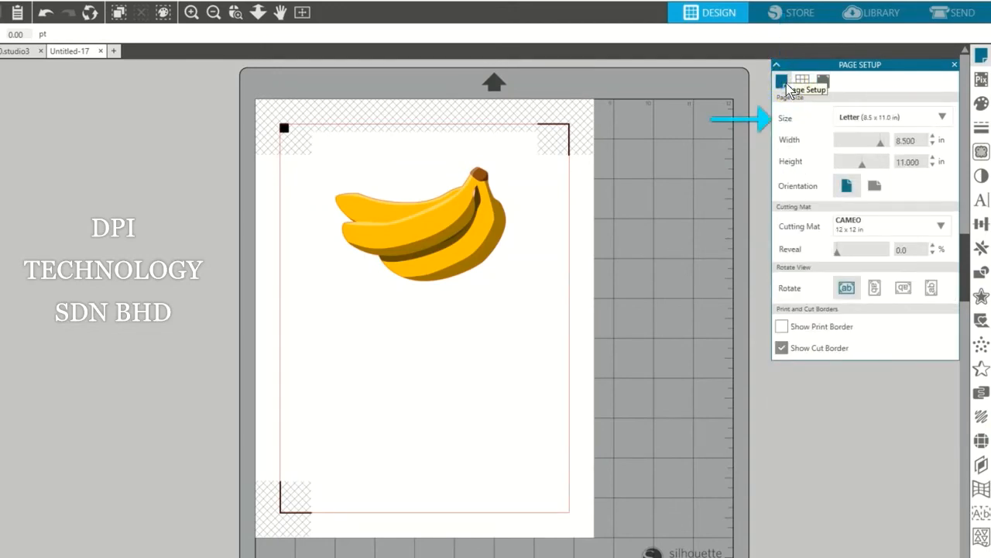
pyautogui.click(852, 223)
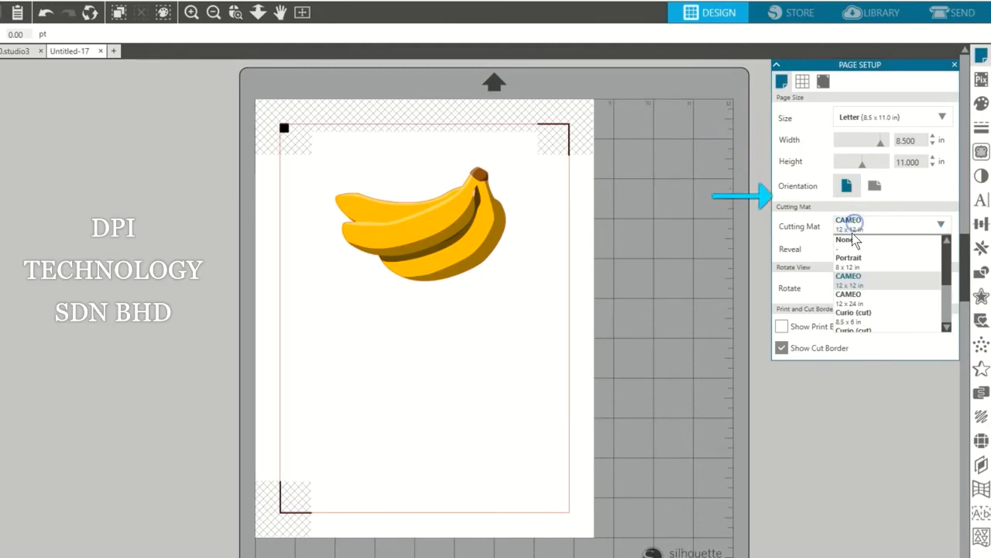
pyautogui.click(844, 243)
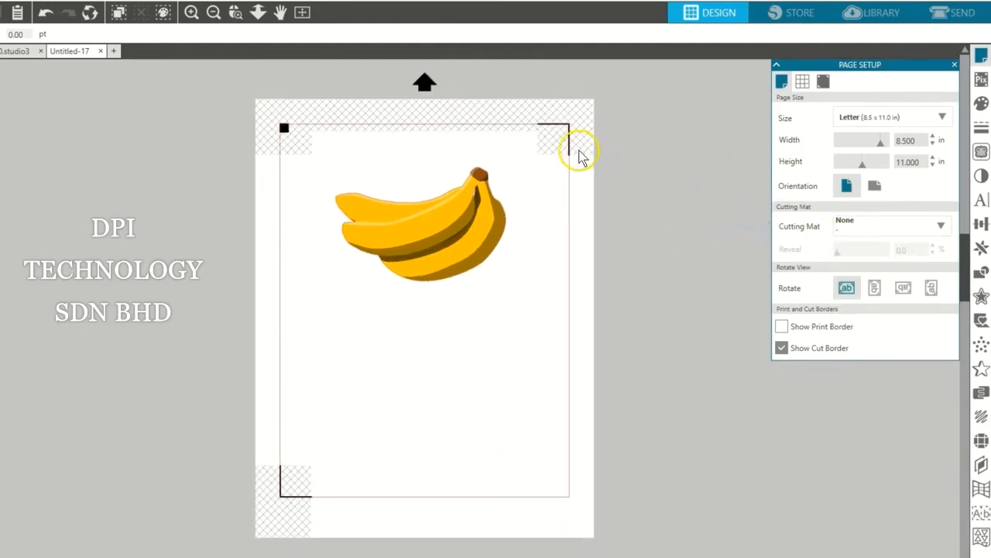
pyautogui.click(838, 225)
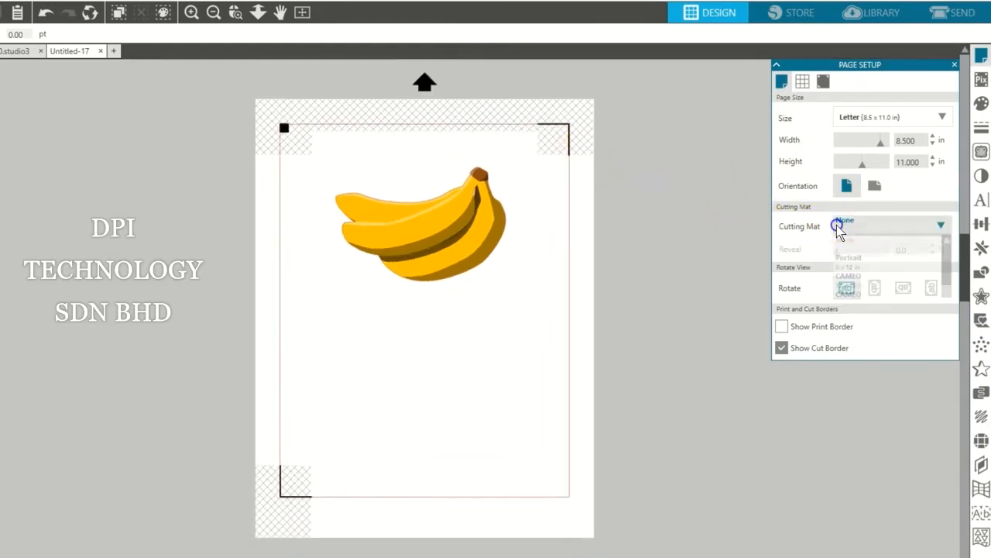
pyautogui.click(851, 279)
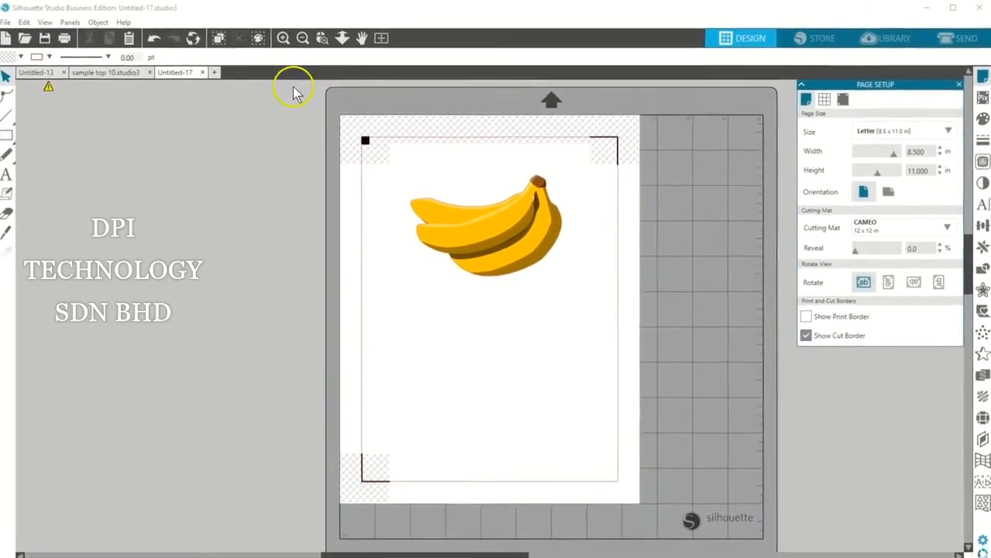
# Step: Switch to the sample top 10.studio3 document and view its cut lines in the send workspace, returning to design
pyautogui.click(116, 74)
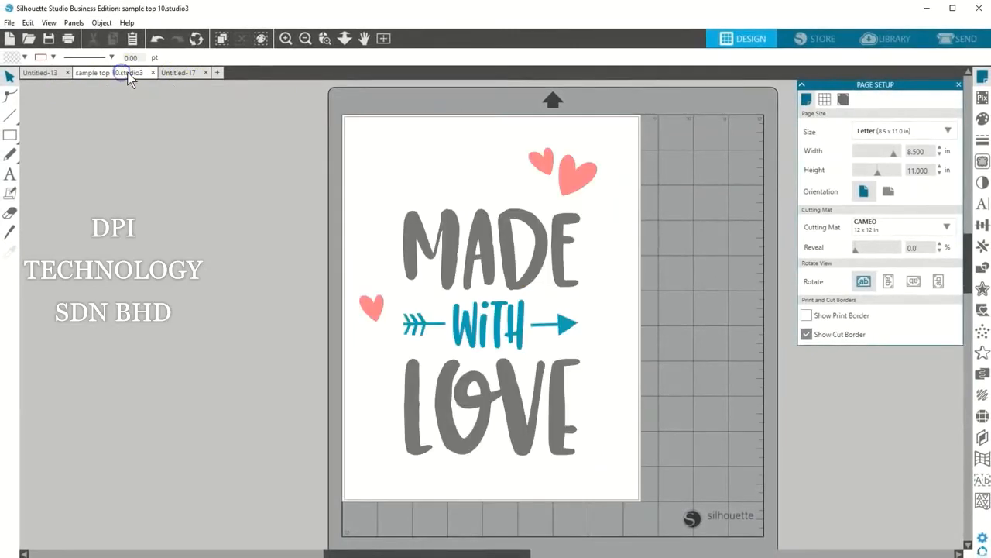
pyautogui.click(954, 40)
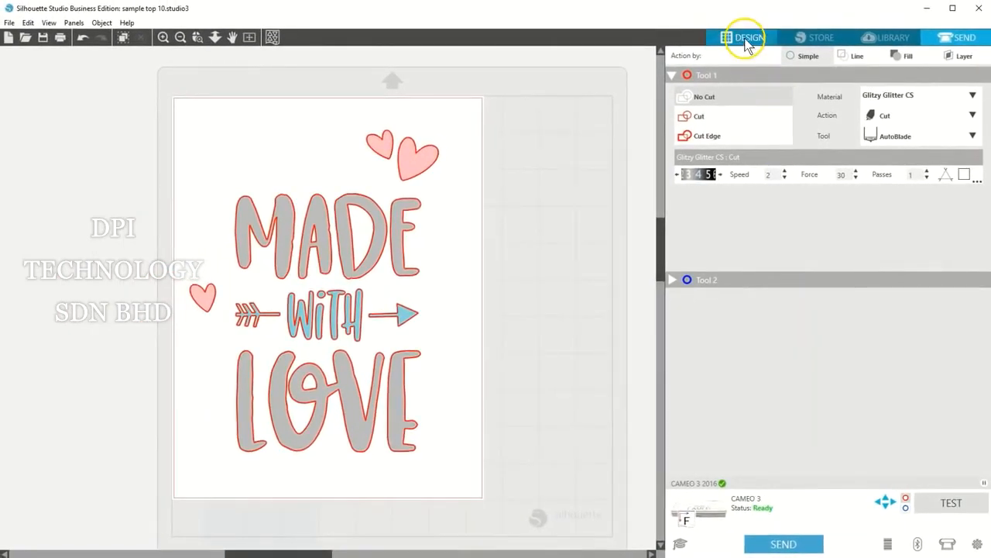
pyautogui.click(741, 22)
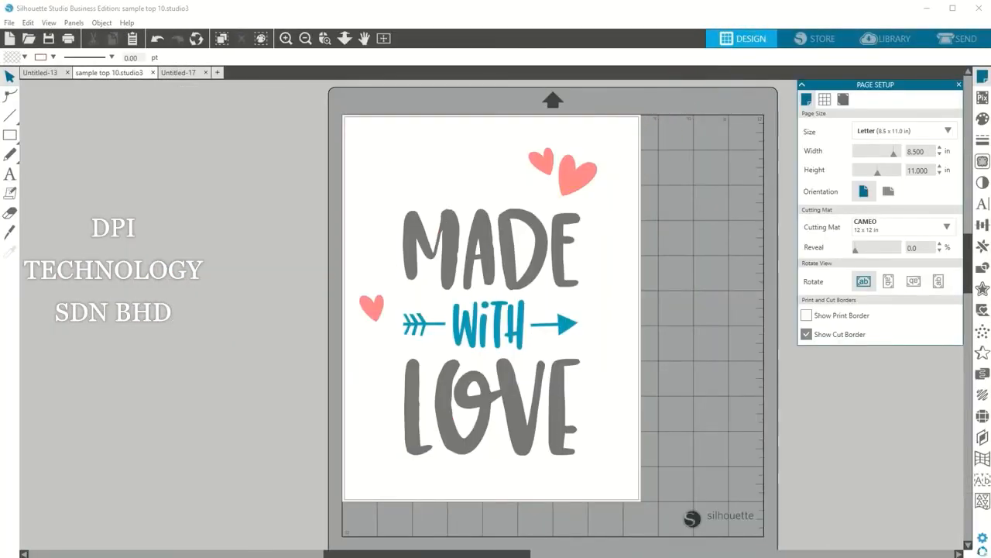
# Step: Switch to the web browser, view the Silhouette Inc. YouTube channel and the blog article on dingbat fonts, and minimize the browser
pyautogui.hotkey('alt', 'Tab')
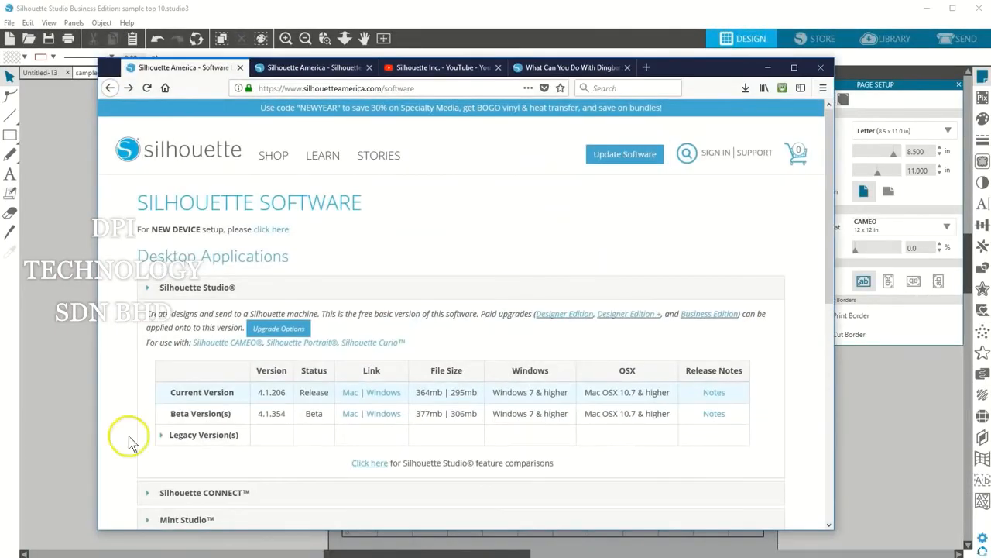
pyautogui.click(422, 68)
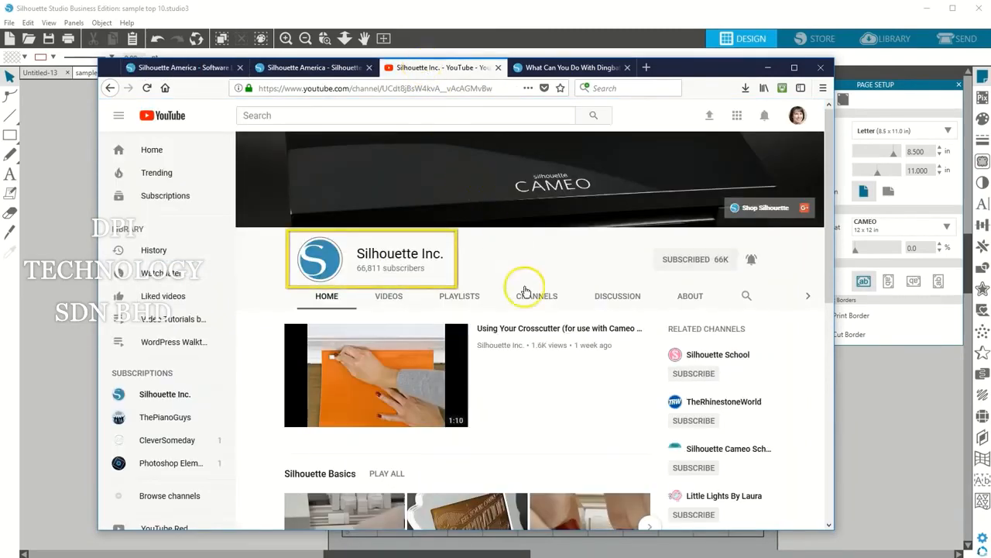
pyautogui.moveTo(826, 165)
pyautogui.mouseDown()
pyautogui.moveTo(819, 375)
pyautogui.moveTo(822, 166)
pyautogui.mouseUp()
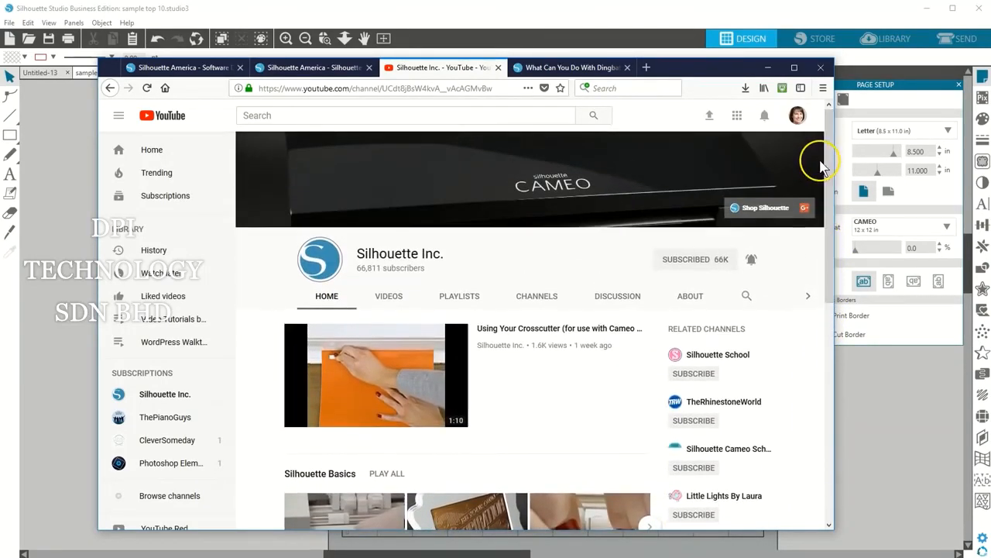
pyautogui.click(546, 68)
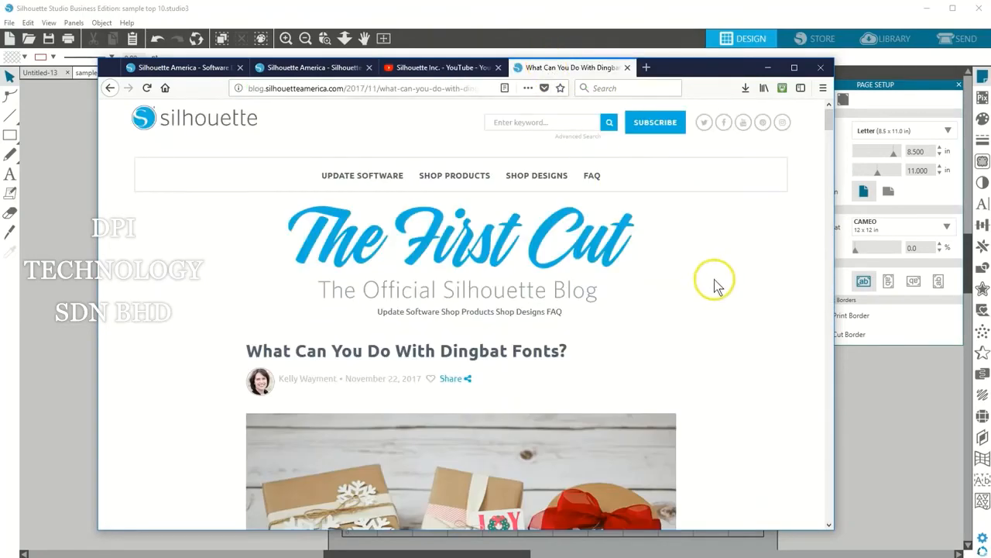
pyautogui.moveTo(828, 122); pyautogui.dragTo(830, 206)
pyautogui.click(768, 67)
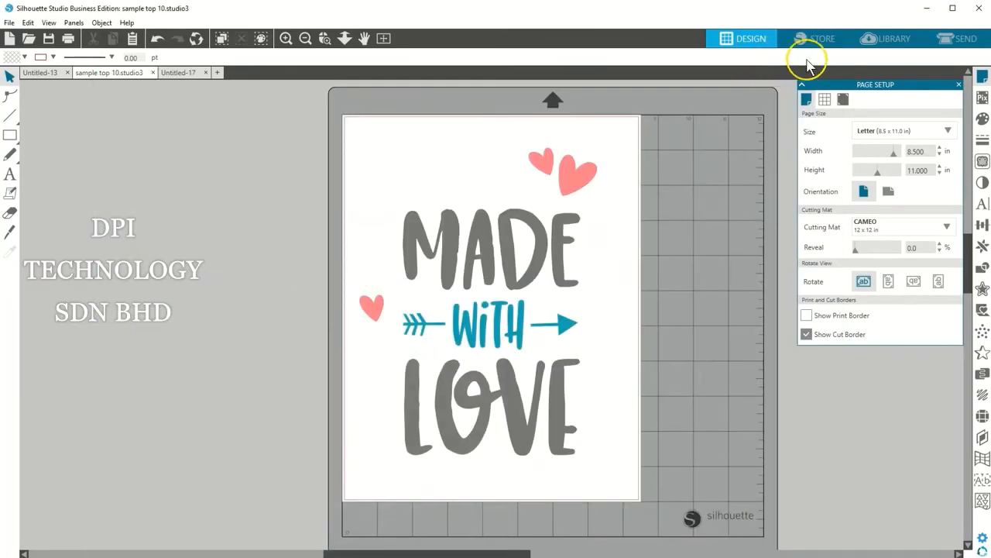
# Step: Open the Silhouette Handbook from the library's eBooks folder, browse to page 63, and close it back in the design workspace
pyautogui.click(886, 40)
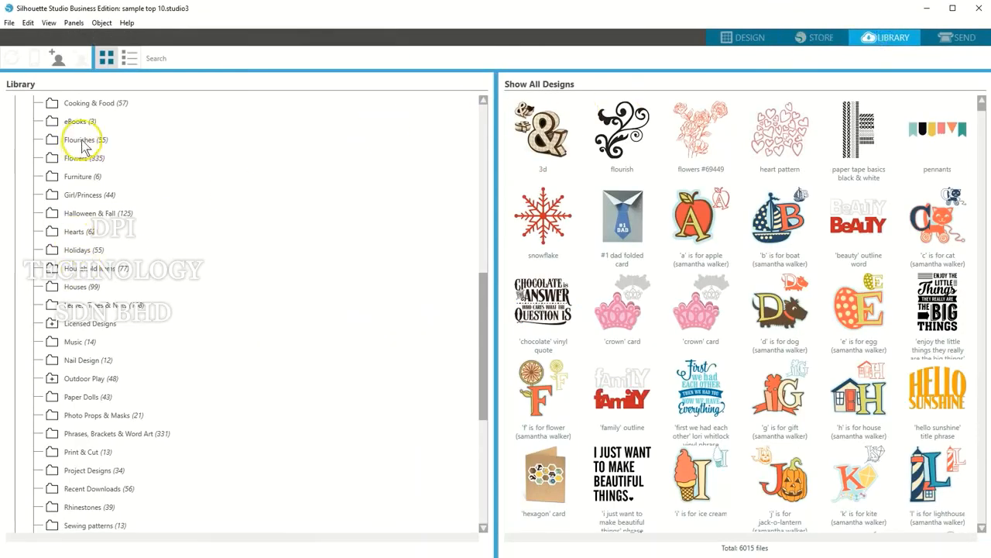
pyautogui.click(115, 123)
pyautogui.doubleClick(678, 141)
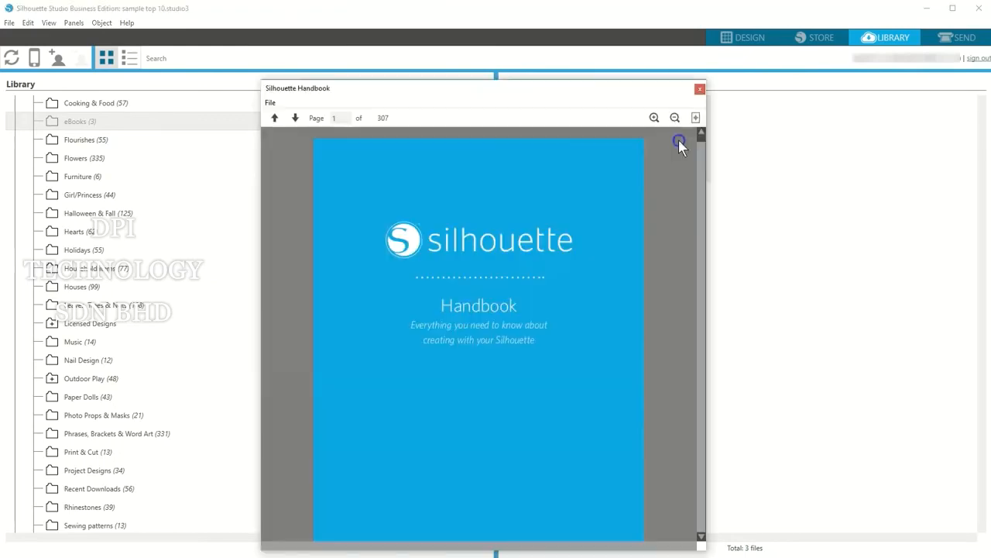
pyautogui.moveTo(700, 135); pyautogui.dragTo(702, 218)
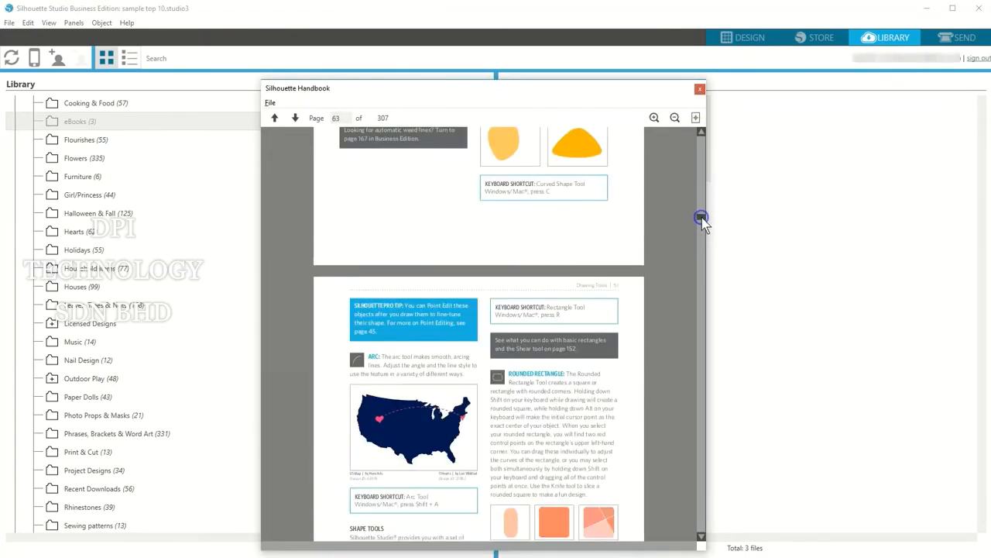
pyautogui.click(745, 43)
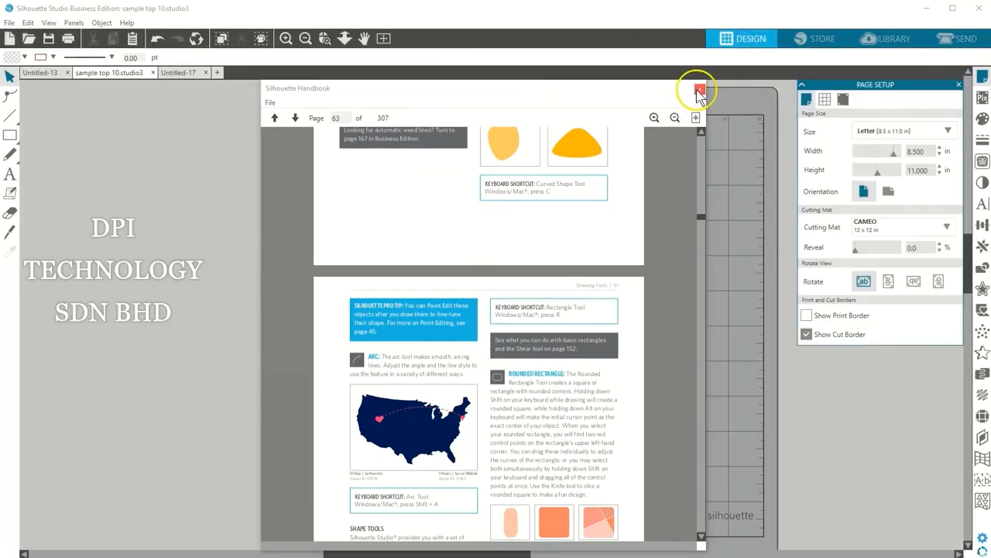
pyautogui.click(699, 88)
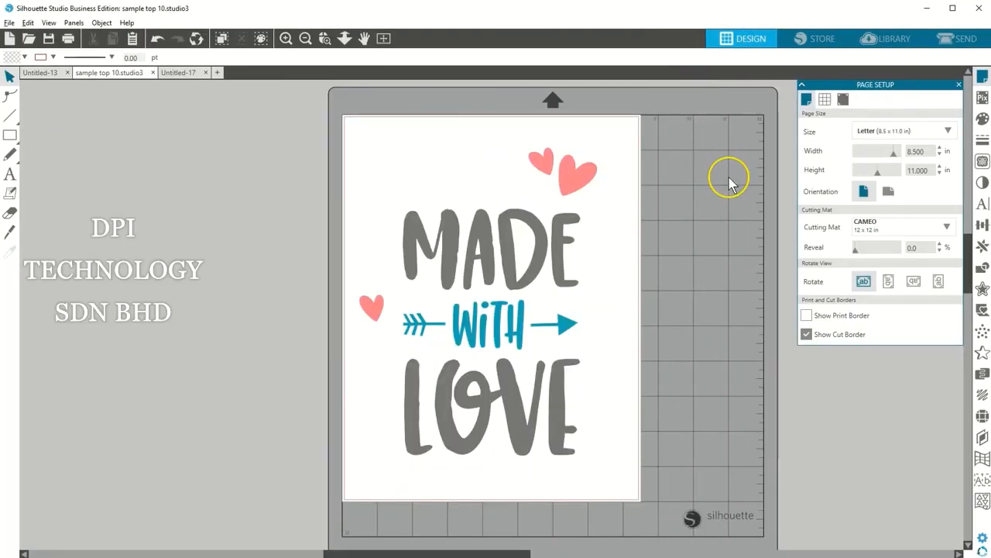